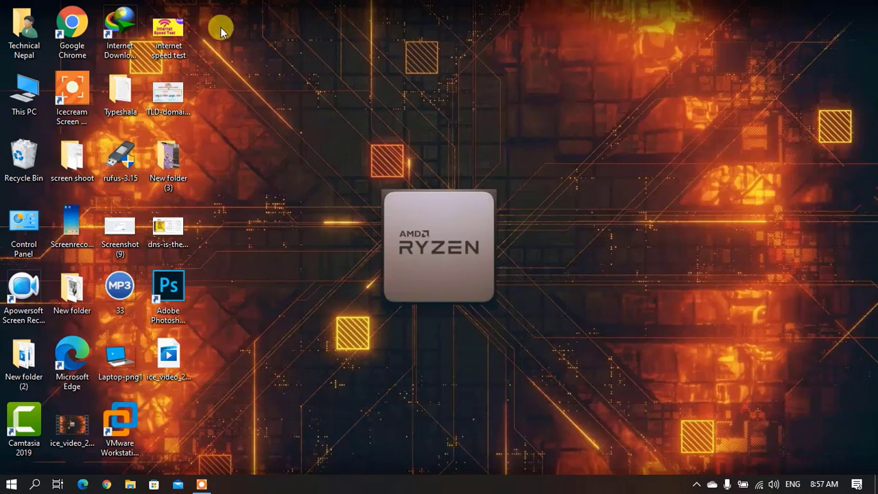
pyautogui.rightClick(250, 85)
pyautogui.click(284, 125)
pyautogui.rightClick(289, 125)
pyautogui.click(317, 164)
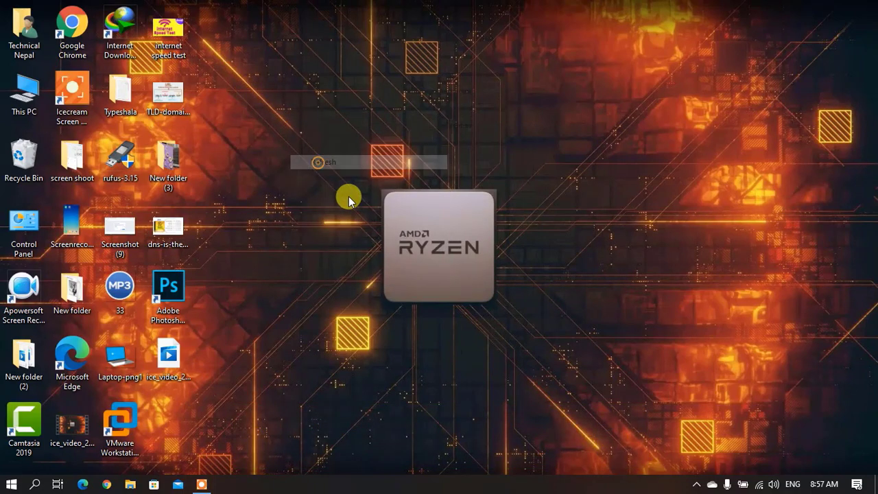
pyautogui.rightClick(354, 199)
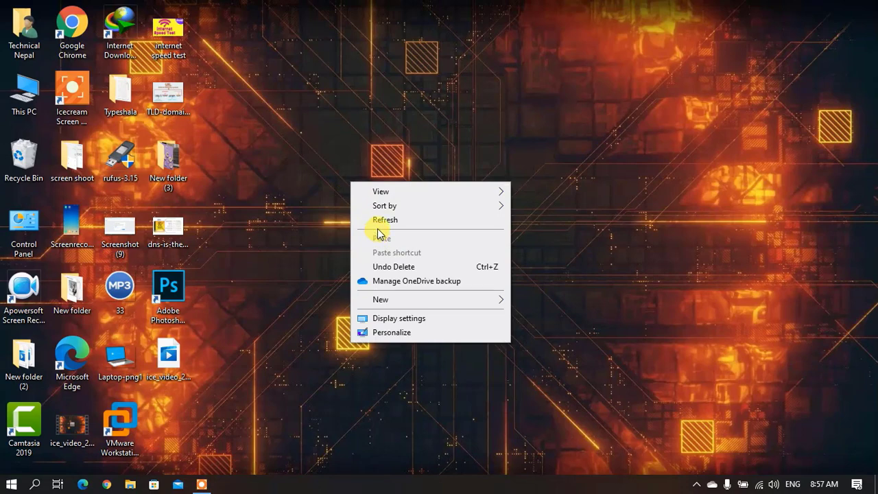
pyautogui.click(378, 220)
pyautogui.rightClick(374, 224)
pyautogui.click(406, 263)
pyautogui.rightClick(333, 177)
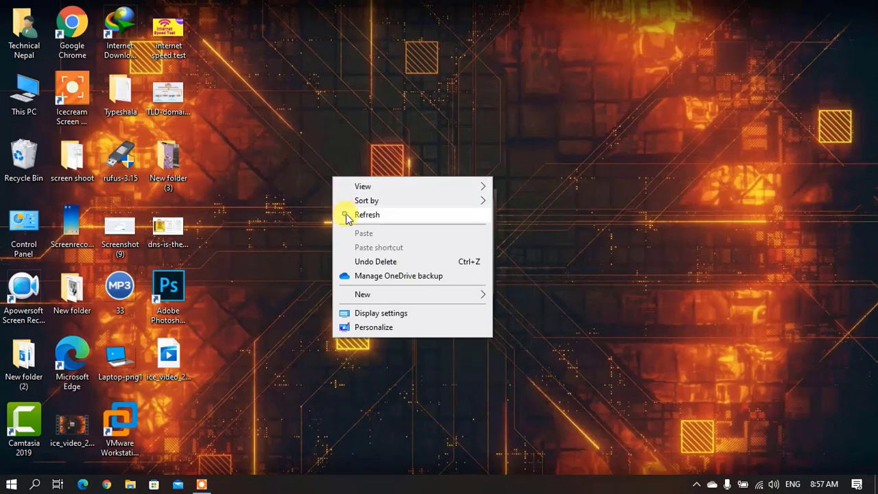
pyautogui.click(346, 216)
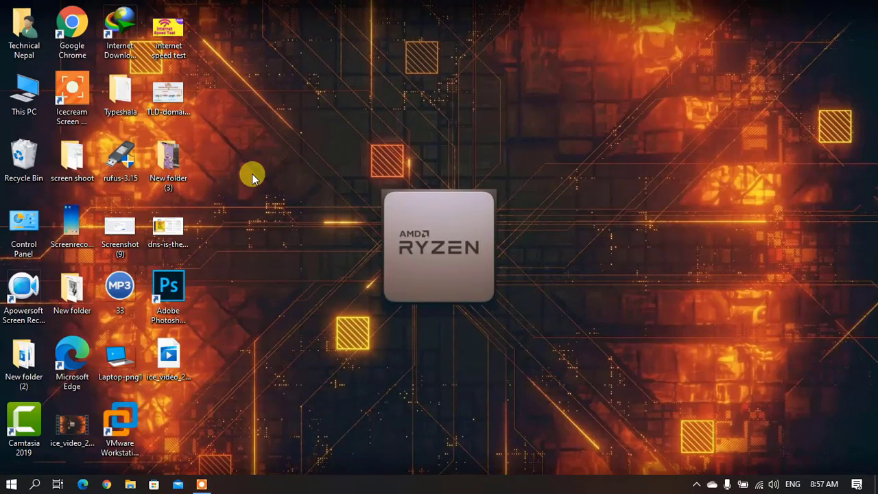
pyautogui.rightClick(288, 116)
pyautogui.click(354, 168)
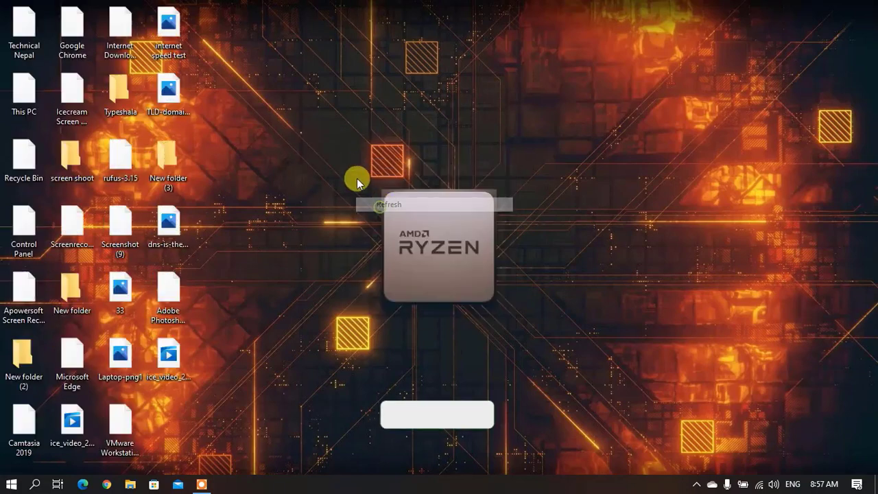
pyautogui.rightClick(355, 177)
pyautogui.click(388, 225)
pyautogui.rightClick(353, 198)
pyautogui.click(363, 231)
pyautogui.rightClick(366, 224)
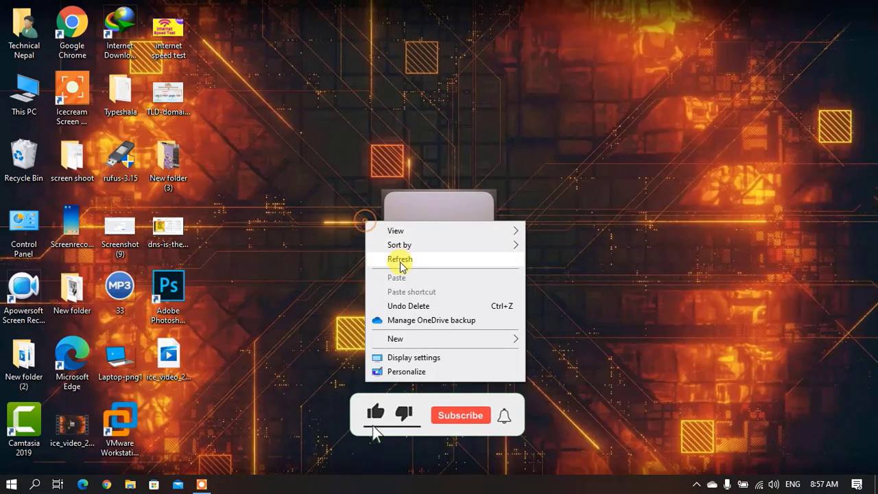
pyautogui.click(382, 258)
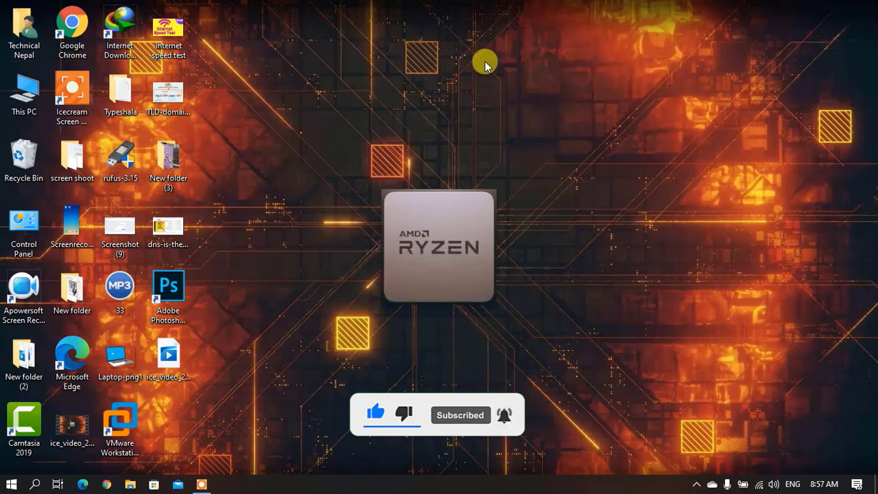
pyautogui.rightClick(404, 179)
pyautogui.click(414, 218)
pyautogui.rightClick(406, 181)
pyautogui.click(427, 216)
pyautogui.rightClick(366, 165)
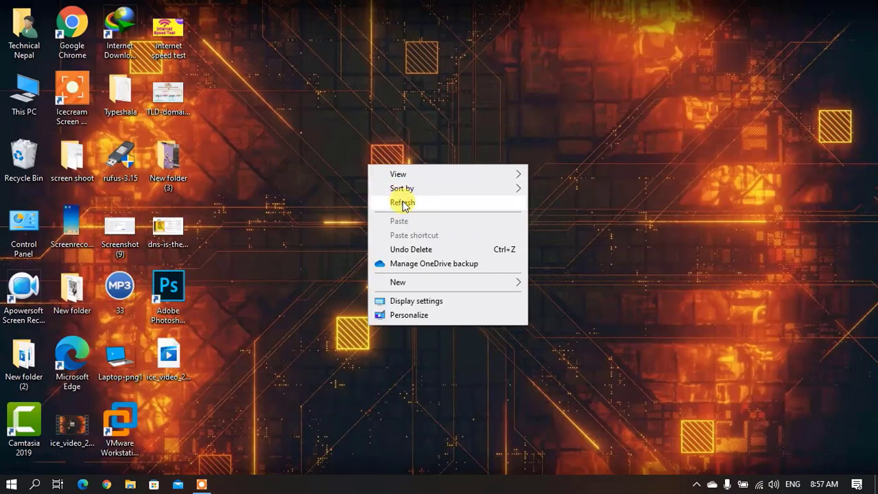
pyautogui.click(374, 202)
pyautogui.rightClick(370, 181)
pyautogui.click(394, 219)
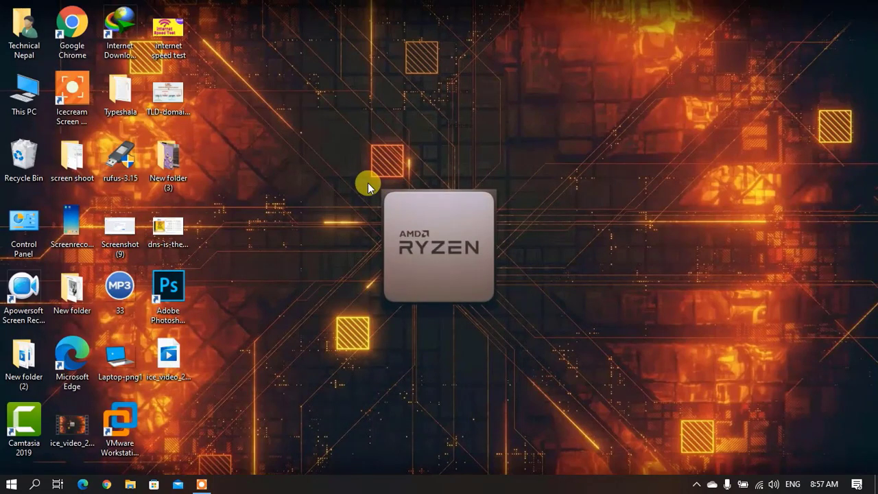
# Run winver to view the installed Windows version, moving the About Windows window clear of the desktop icons
pyautogui.press('super+r')
pyautogui.moveTo(119, 342); pyautogui.dragTo(397, 145)
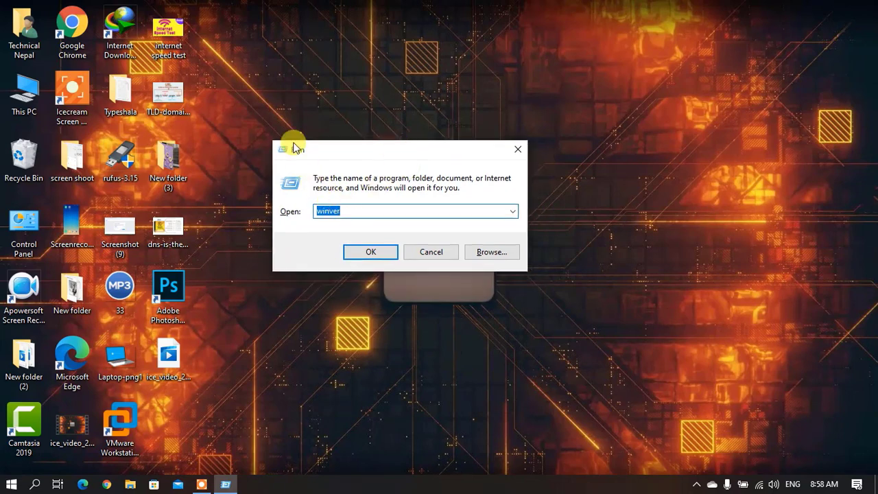
pyautogui.click(345, 211)
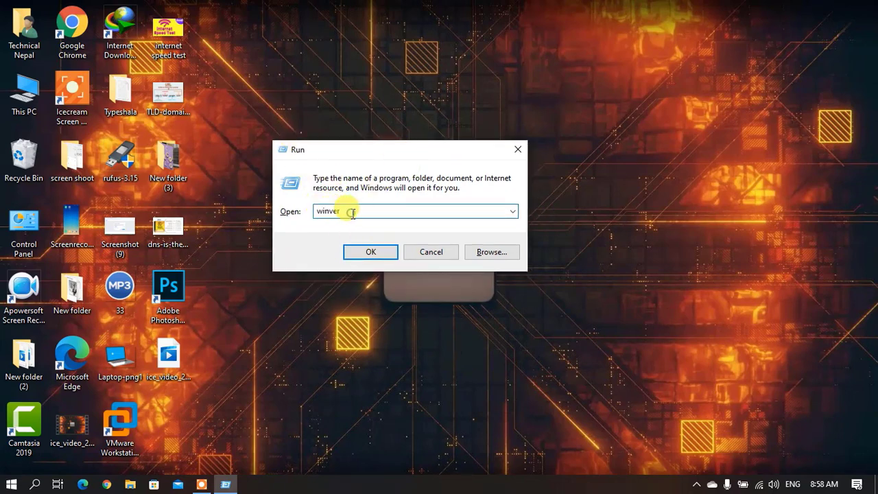
pyautogui.click(365, 254)
pyautogui.moveTo(196, 27); pyautogui.dragTo(378, 33)
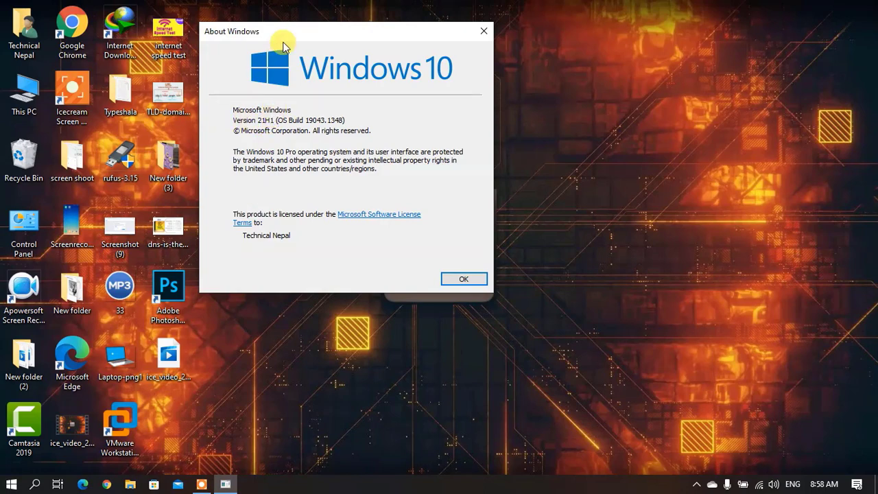
pyautogui.moveTo(294, 38); pyautogui.dragTo(377, 38)
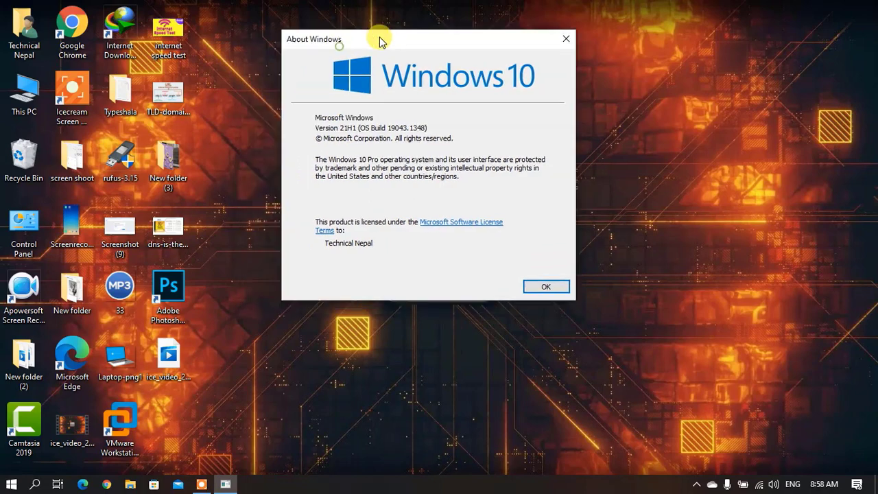
pyautogui.rightClick(244, 91)
pyautogui.click(255, 125)
pyautogui.rightClick(233, 103)
pyautogui.click(257, 133)
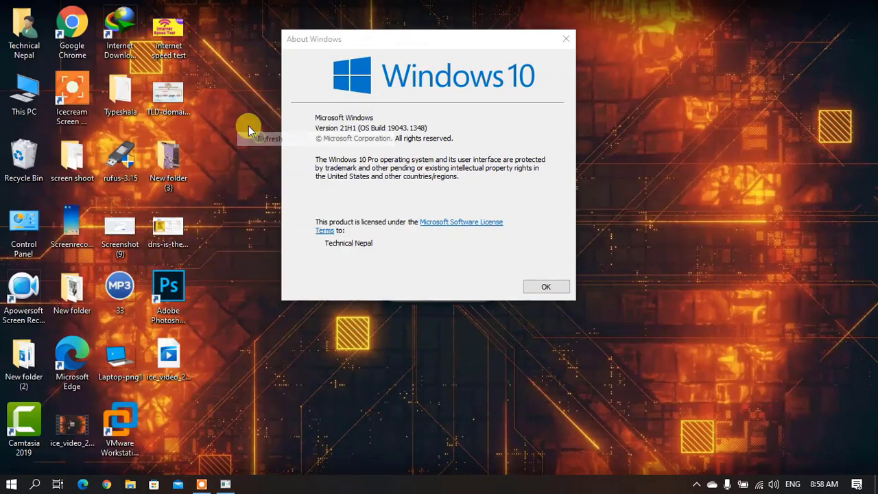
pyautogui.rightClick(249, 128)
pyautogui.click(264, 166)
pyautogui.rightClick(246, 144)
pyautogui.click(264, 179)
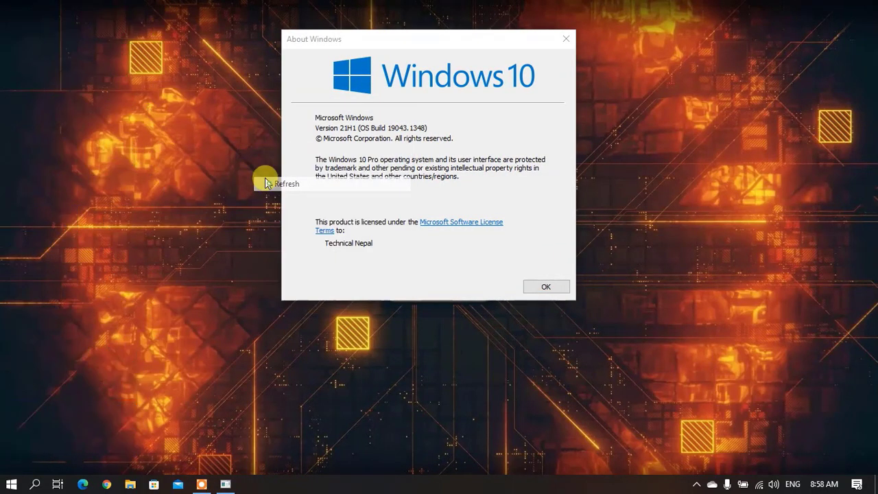
pyautogui.rightClick(259, 164)
pyautogui.click(266, 196)
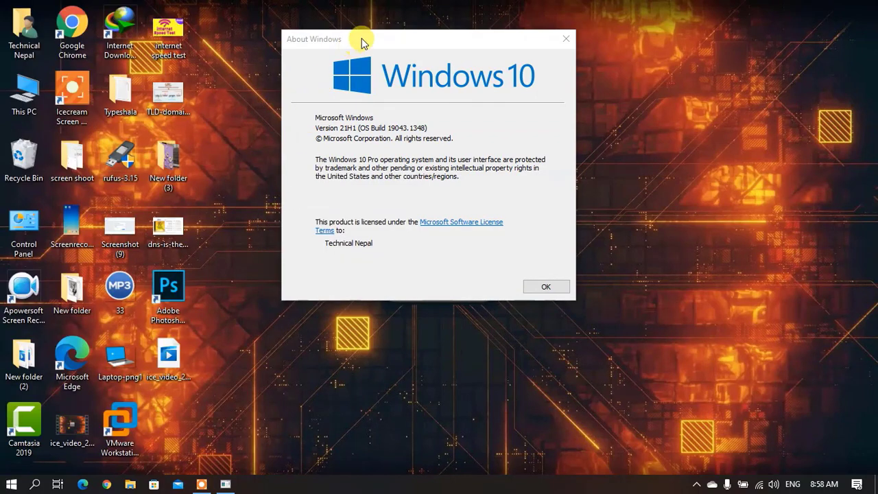
pyautogui.moveTo(363, 43)
pyautogui.mouseDown()
pyautogui.moveTo(343, 52)
pyautogui.moveTo(362, 42)
pyautogui.mouseUp()
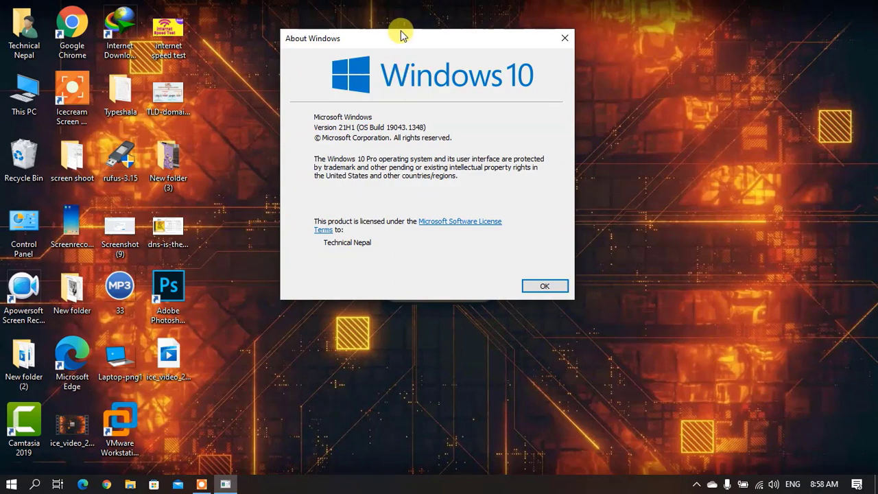
pyautogui.moveTo(402, 34); pyautogui.dragTo(447, 23)
pyautogui.rightClick(271, 69)
pyautogui.click(275, 103)
pyautogui.rightClick(276, 109)
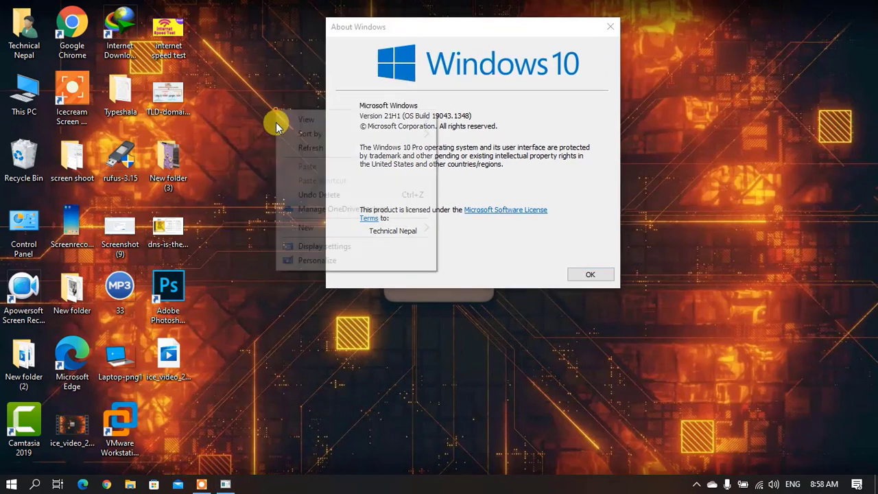
pyautogui.rightClick(262, 118)
pyautogui.click(289, 157)
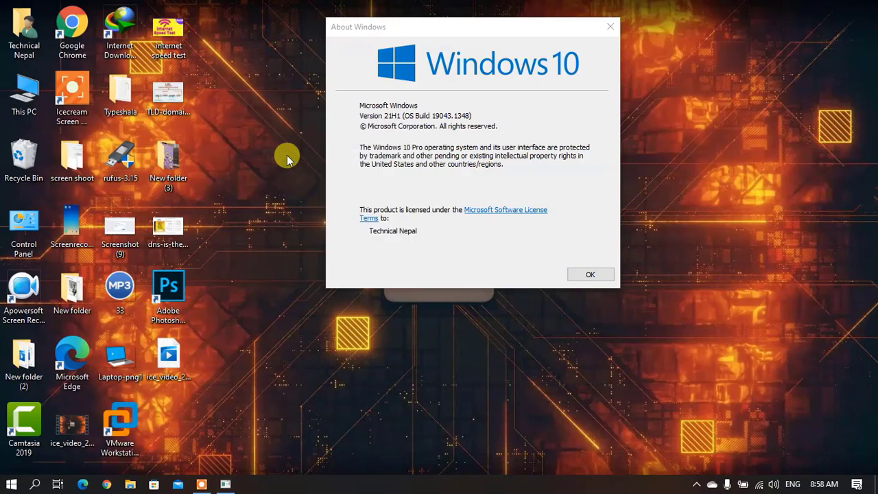
pyautogui.rightClick(287, 156)
pyautogui.click(310, 194)
pyautogui.rightClick(207, 157)
pyautogui.click(249, 194)
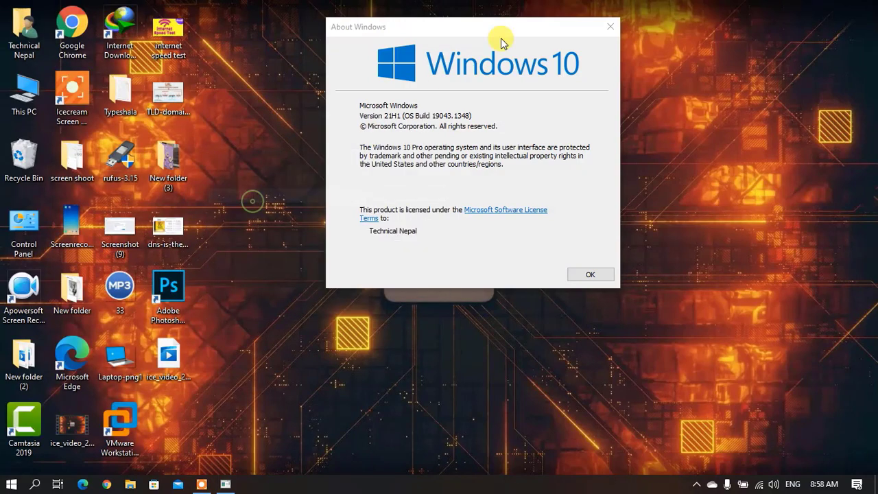
# Close the About Windows window
pyautogui.moveTo(519, 28); pyautogui.dragTo(491, 40)
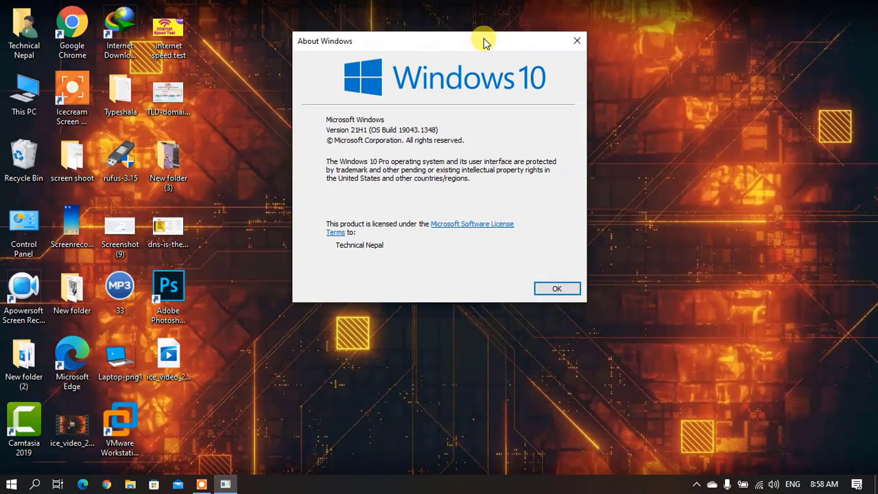
pyautogui.click(573, 44)
pyautogui.rightClick(406, 48)
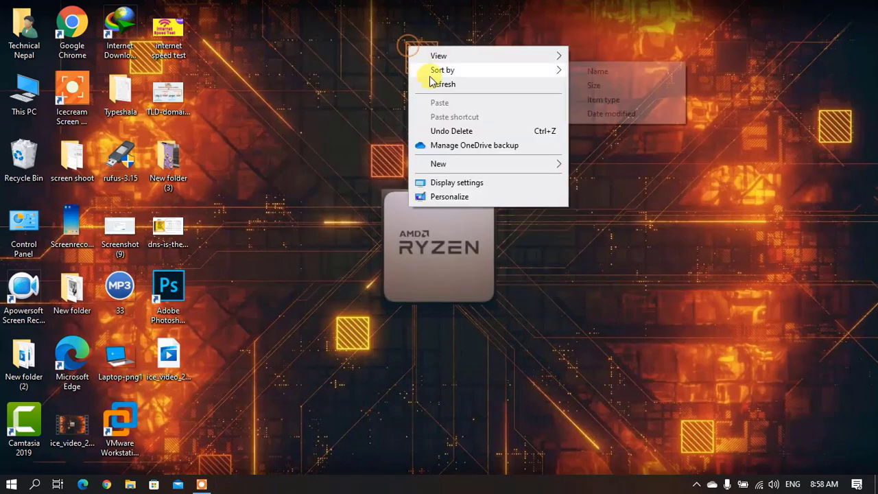
pyautogui.click(435, 84)
pyautogui.rightClick(440, 87)
pyautogui.click(465, 123)
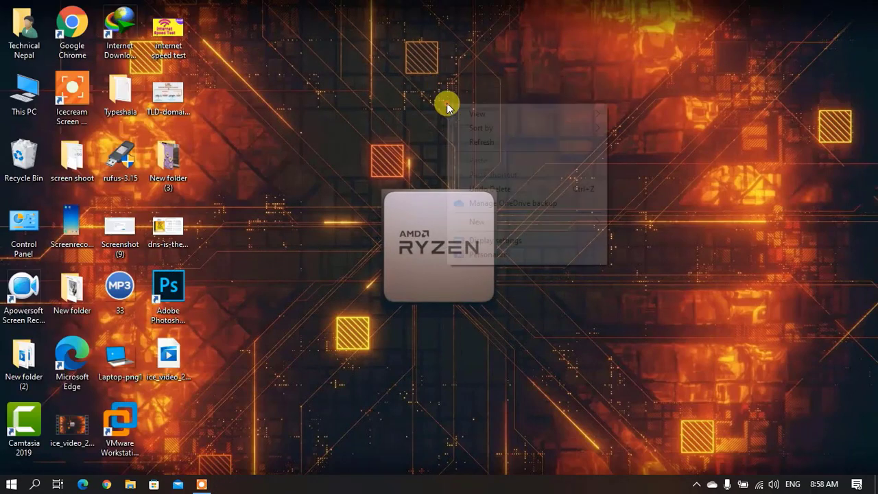
pyautogui.rightClick(449, 105)
pyautogui.click(459, 137)
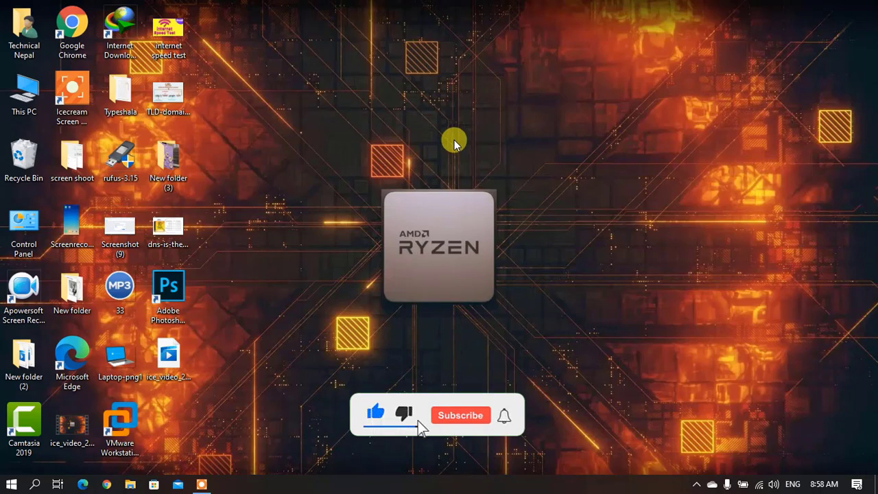
pyautogui.rightClick(396, 101)
pyautogui.click(418, 136)
pyautogui.rightClick(416, 137)
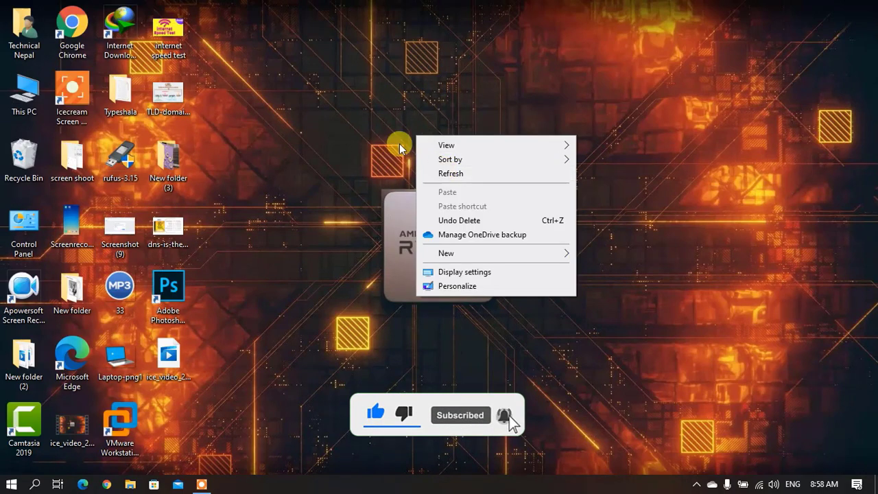
pyautogui.rightClick(399, 144)
pyautogui.click(415, 179)
pyautogui.rightClick(373, 143)
pyautogui.click(388, 182)
pyautogui.rightClick(358, 152)
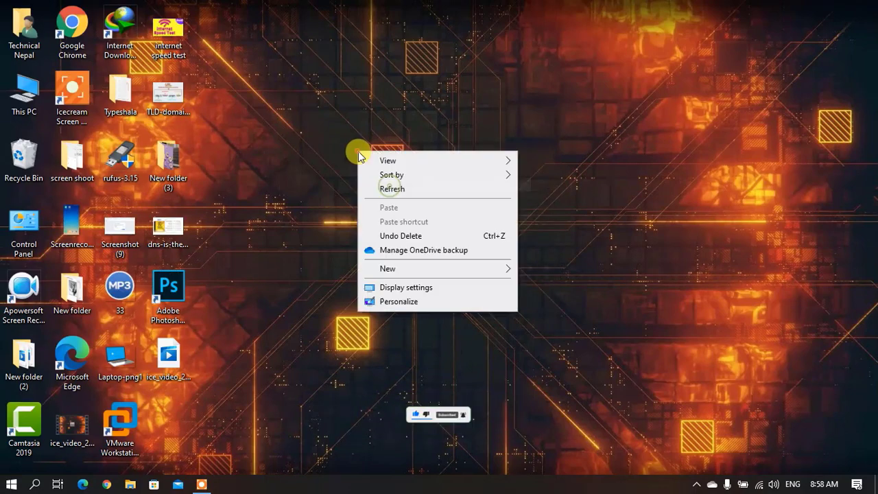
pyautogui.click(384, 185)
pyautogui.rightClick(361, 158)
pyautogui.click(380, 192)
pyautogui.rightClick(382, 190)
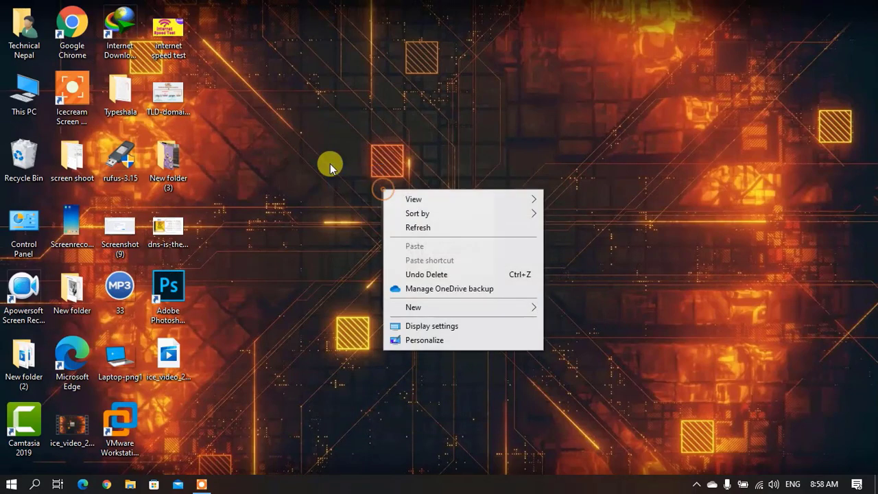
pyautogui.click(386, 227)
pyautogui.rightClick(353, 183)
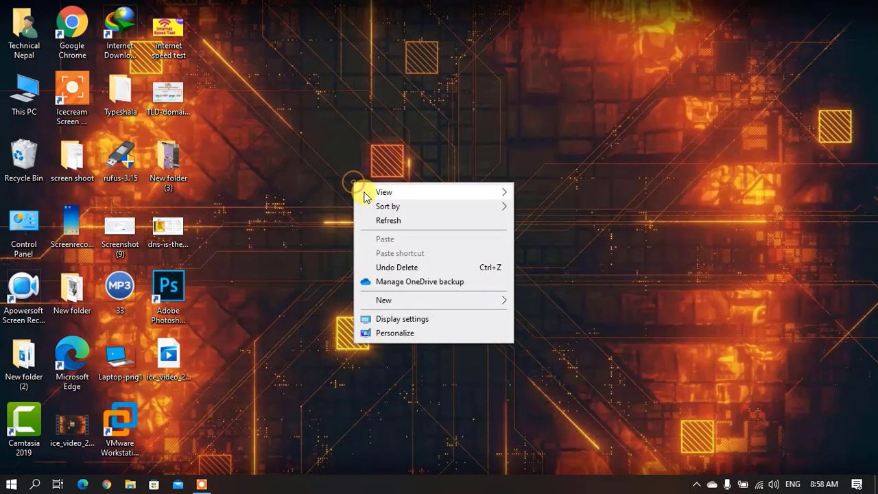
pyautogui.click(386, 221)
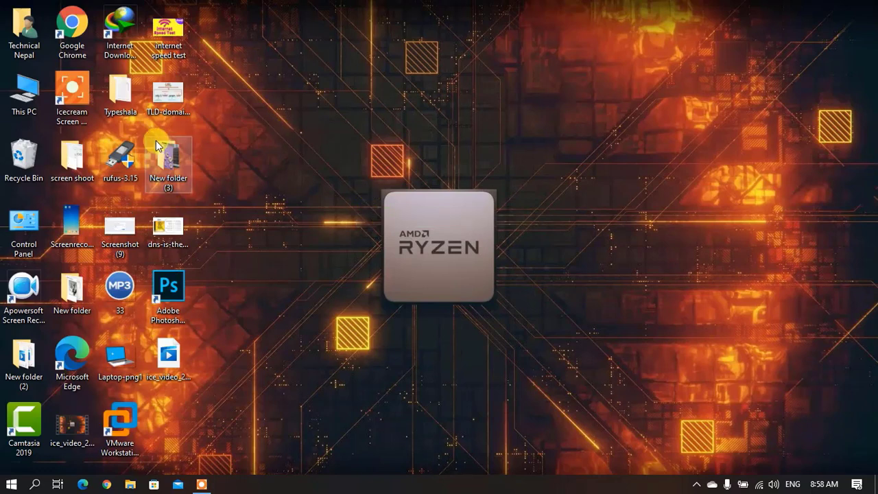
pyautogui.rightClick(248, 118)
pyautogui.click(252, 153)
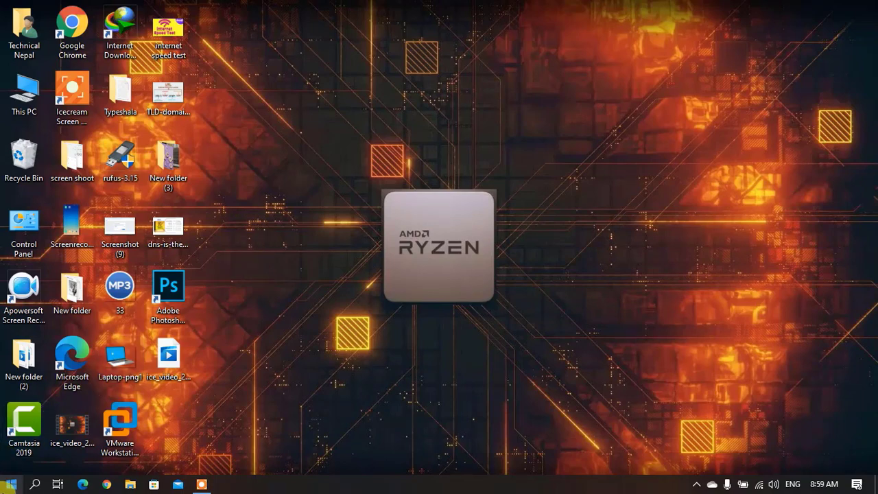
# Open the Update & Security settings and start downloading and installing the feature update to Windows 10, version 21H2
pyautogui.click(10, 485)
pyautogui.moveTo(8, 437)
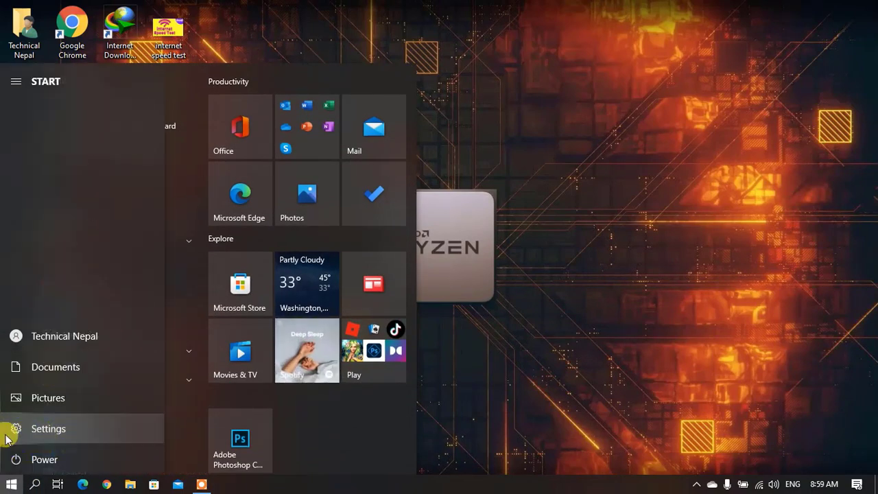
pyautogui.click(55, 429)
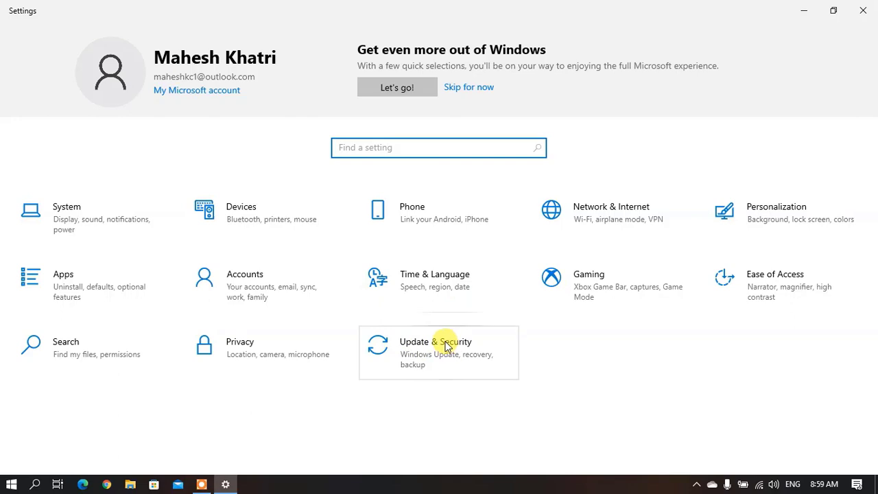
pyautogui.click(437, 346)
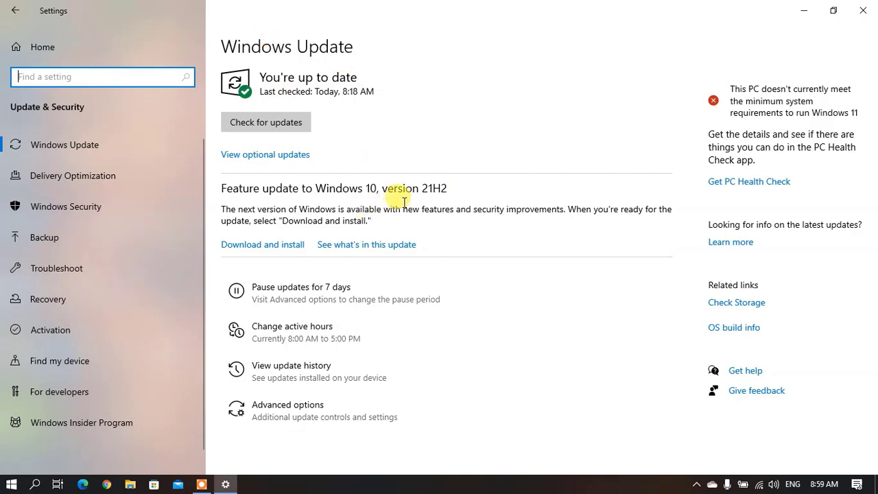
pyautogui.click(253, 247)
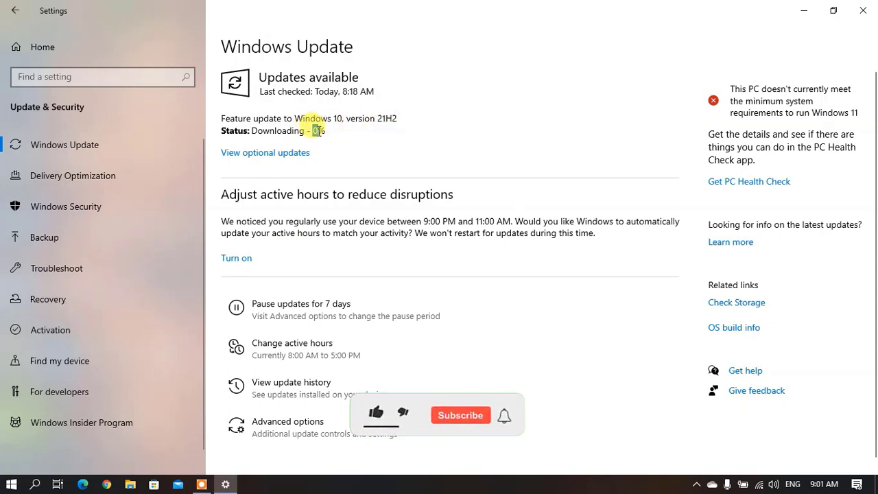
pyautogui.doubleClick(314, 130)
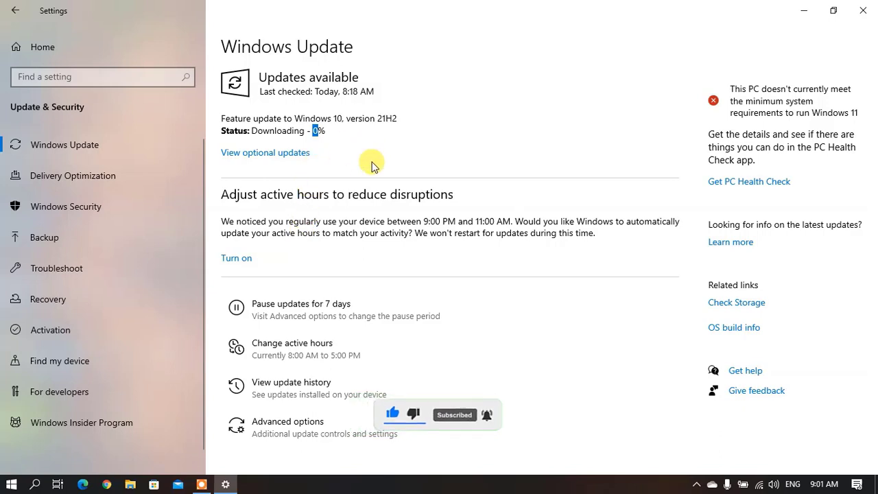
# Restart the PC to finish installing the feature update to Windows 10, version 21H2
pyautogui.moveTo(312, 131); pyautogui.dragTo(322, 135)
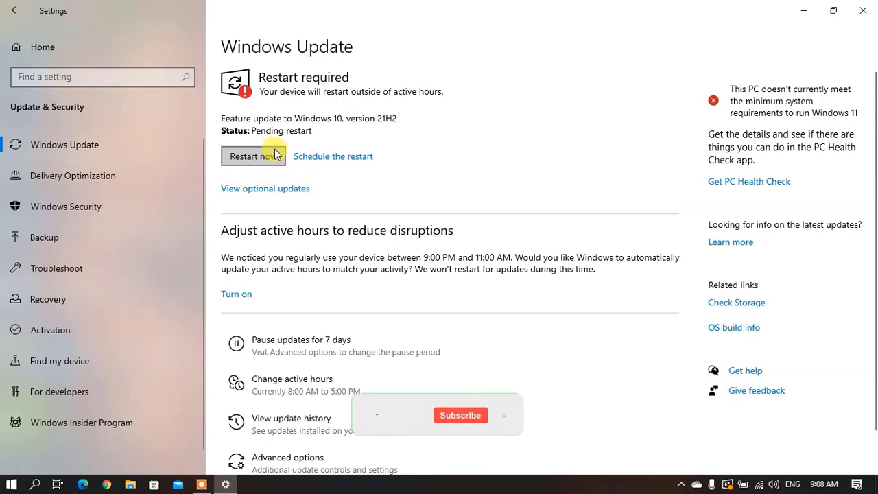
pyautogui.click(255, 157)
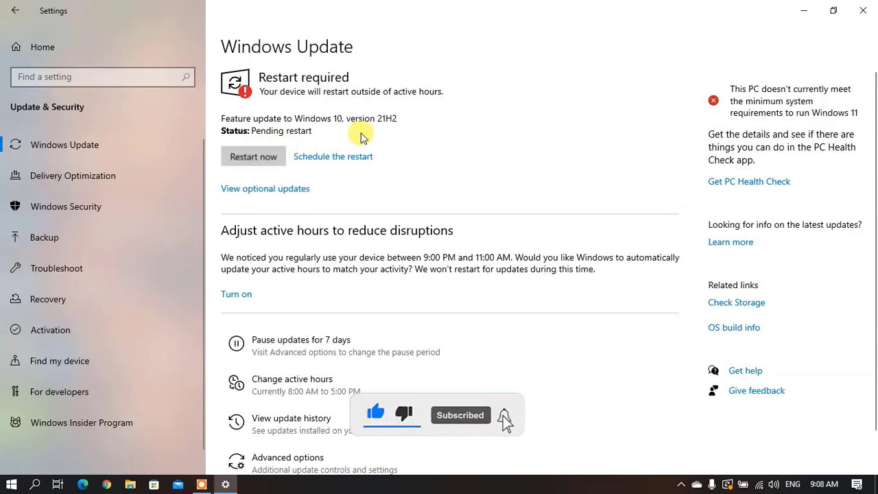
pyautogui.click(272, 161)
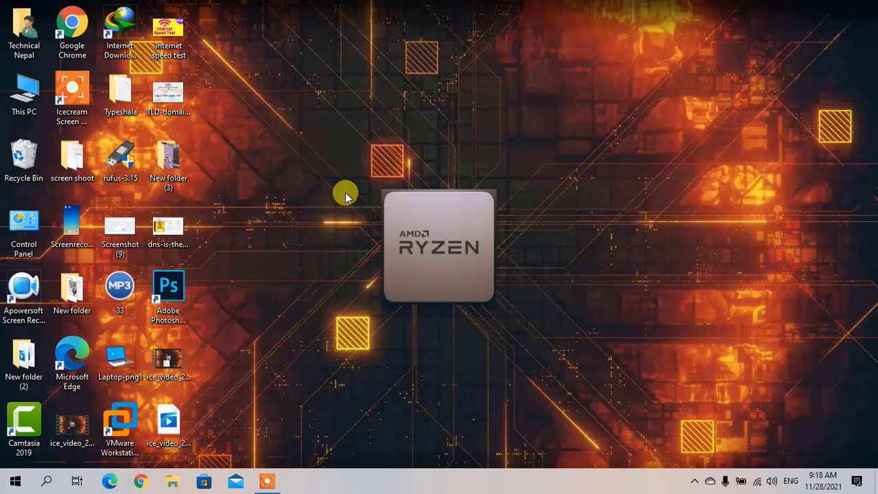
pyautogui.rightClick(272, 141)
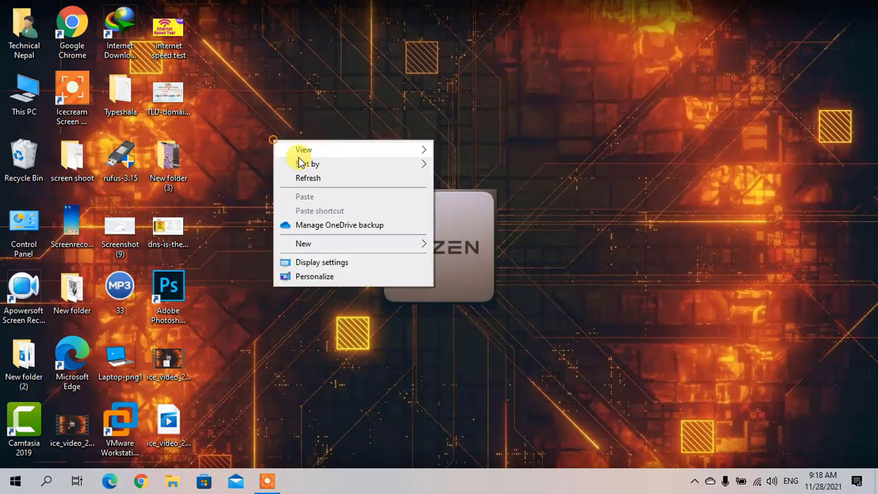
pyautogui.click(291, 177)
pyautogui.rightClick(315, 173)
pyautogui.click(329, 212)
pyautogui.rightClick(344, 222)
pyautogui.click(362, 258)
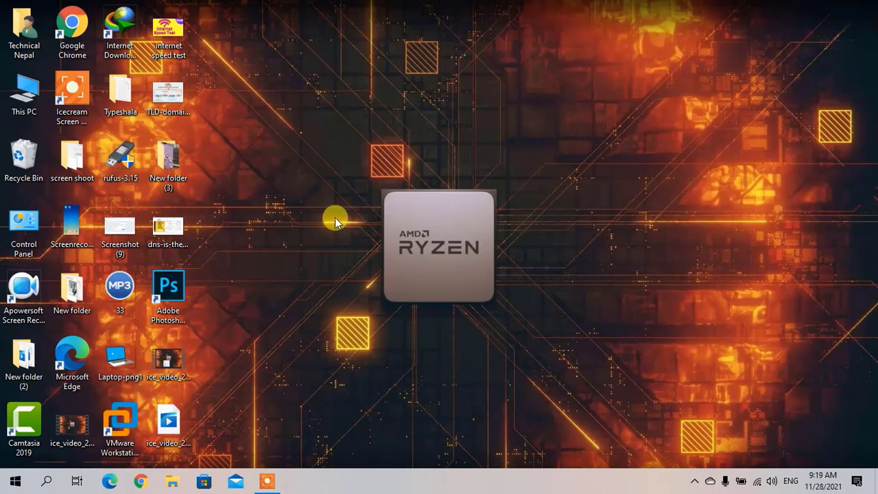
pyautogui.rightClick(335, 219)
pyautogui.click(352, 255)
pyautogui.rightClick(333, 225)
pyautogui.click(355, 256)
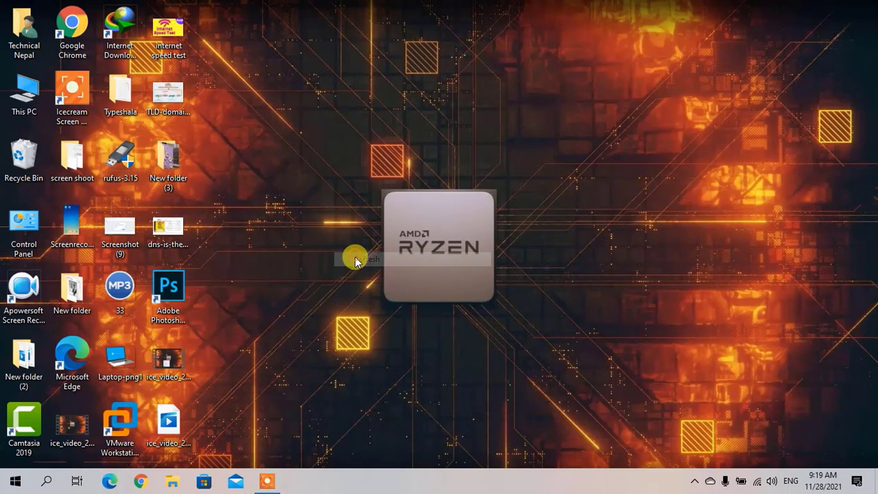
pyautogui.rightClick(373, 279)
pyautogui.click(402, 318)
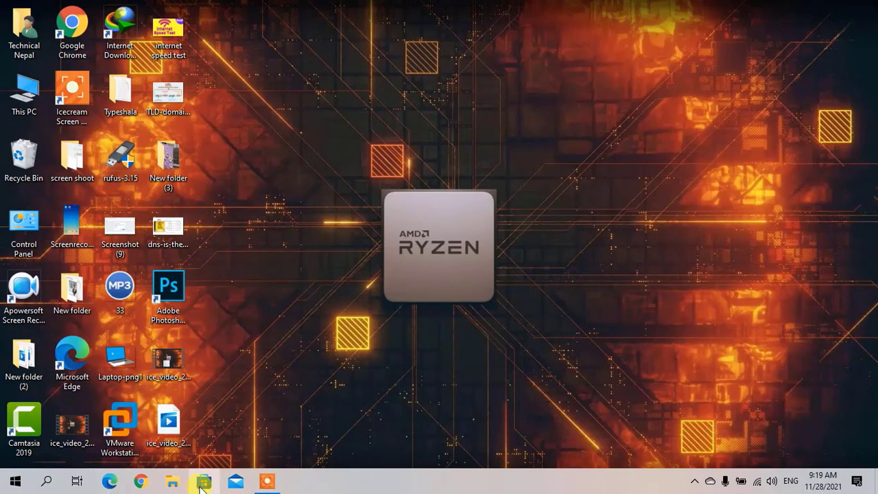
pyautogui.click(15, 481)
pyautogui.scroll(-1, 123, 233)
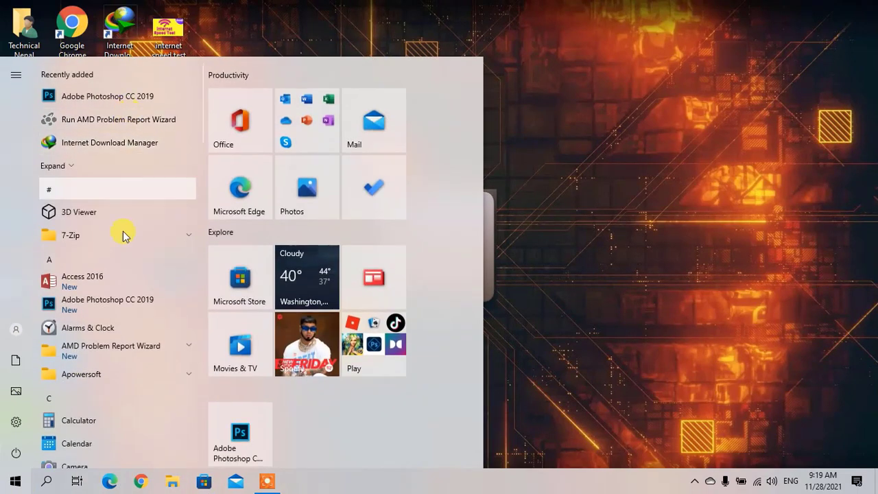
pyautogui.scroll(-5, 95, 367)
pyautogui.scroll(6, 94, 364)
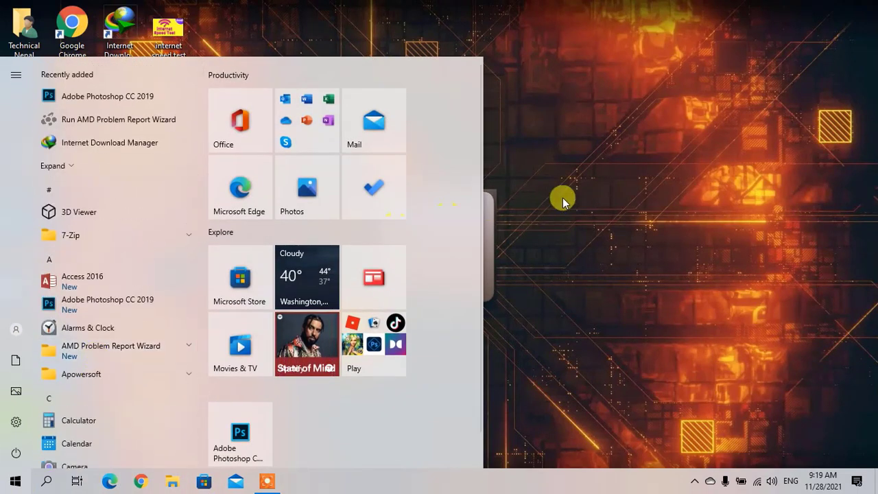
pyautogui.click(606, 183)
pyautogui.rightClick(470, 117)
pyautogui.click(503, 150)
pyautogui.rightClick(535, 203)
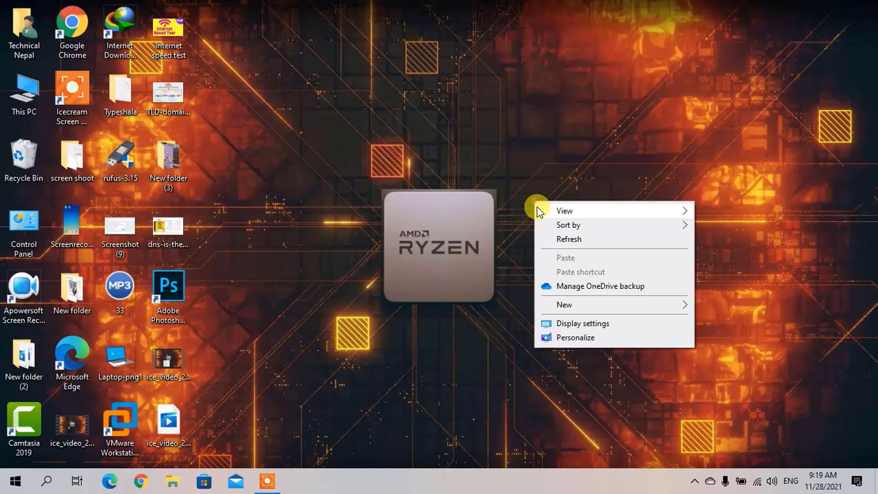
pyautogui.click(545, 239)
# Run winver to check the Windows version installed after the restart, and close the About Windows window
pyautogui.press('super+r')
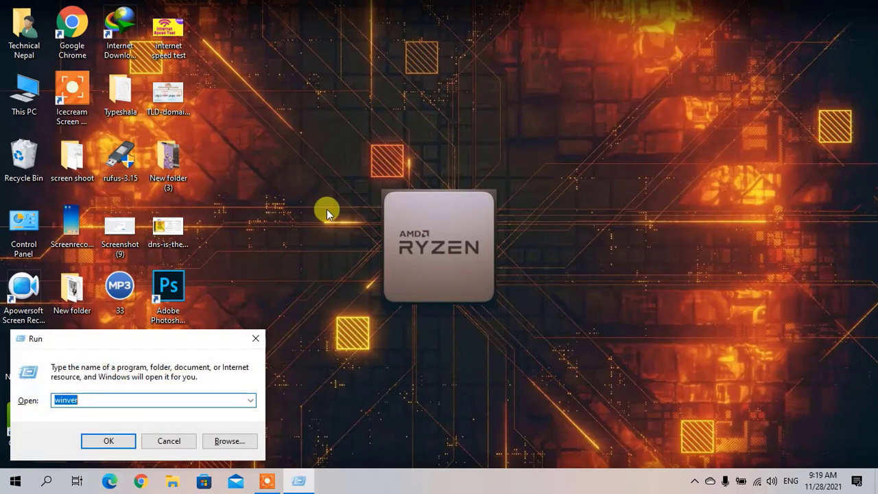
pyautogui.moveTo(142, 335); pyautogui.dragTo(279, 243)
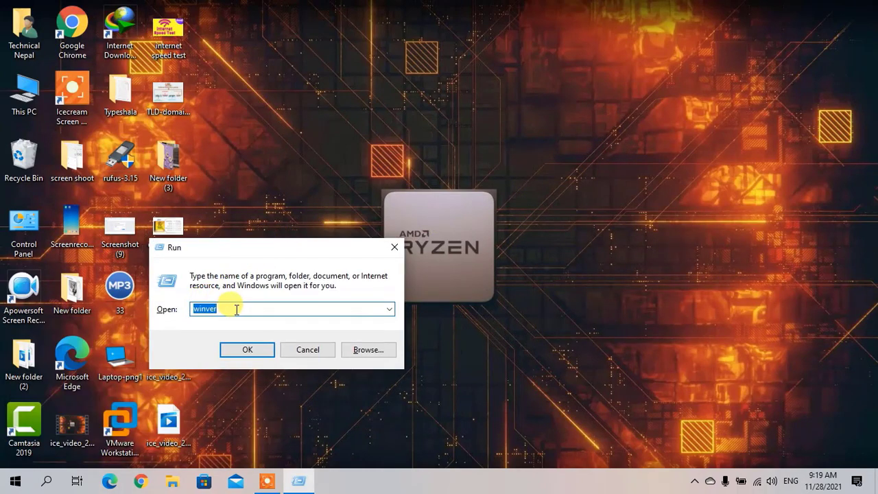
pyautogui.press('Return')
pyautogui.moveTo(180, 25); pyautogui.dragTo(346, 65)
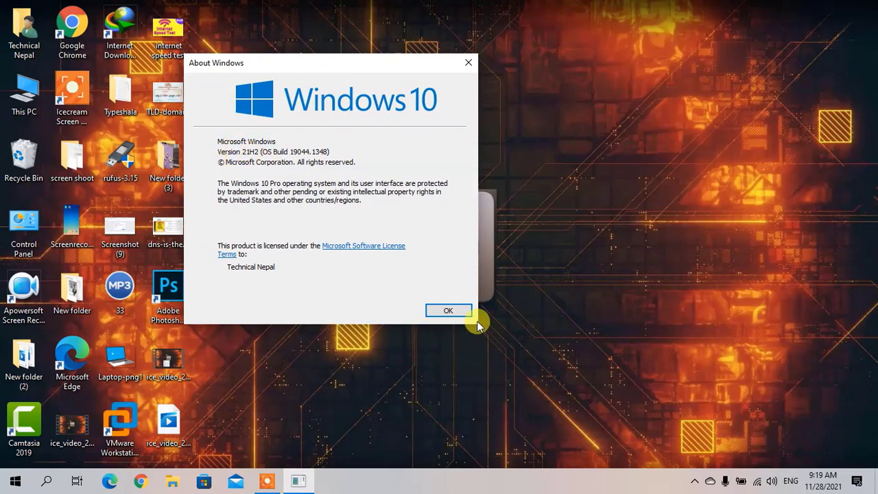
pyautogui.click(469, 62)
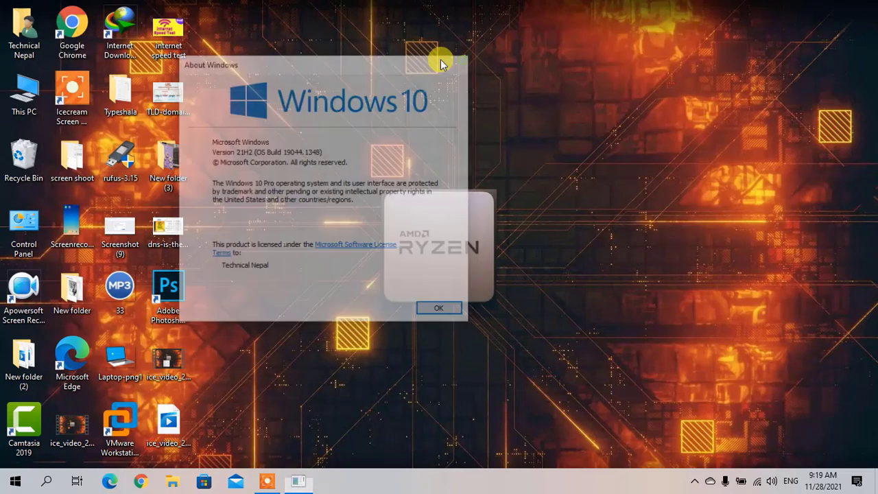
pyautogui.rightClick(446, 61)
pyautogui.click(461, 96)
pyautogui.rightClick(467, 99)
pyautogui.click(497, 135)
pyautogui.rightClick(504, 137)
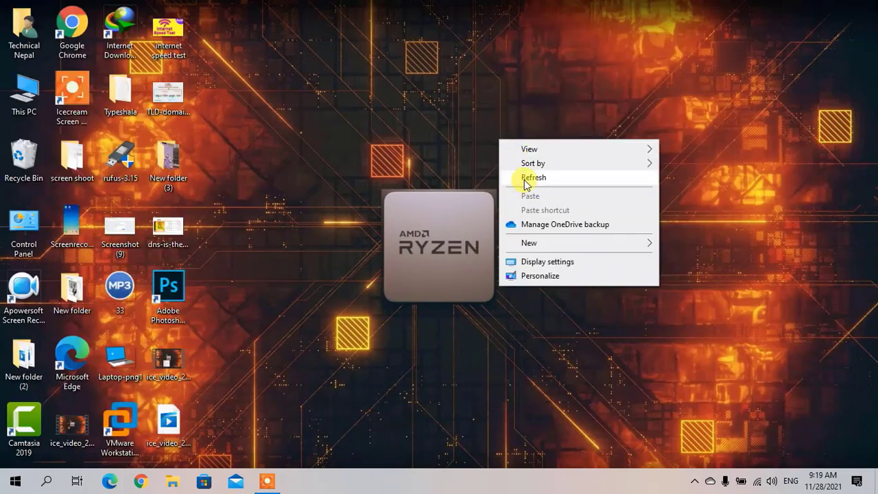
pyautogui.click(515, 173)
pyautogui.rightClick(524, 177)
pyautogui.click(541, 217)
pyautogui.rightClick(542, 217)
pyautogui.click(548, 250)
pyautogui.rightClick(506, 214)
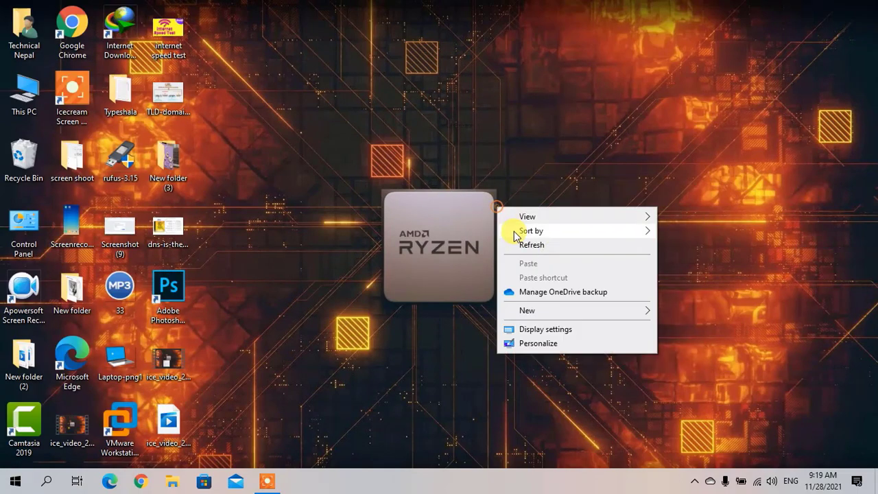
pyautogui.click(512, 240)
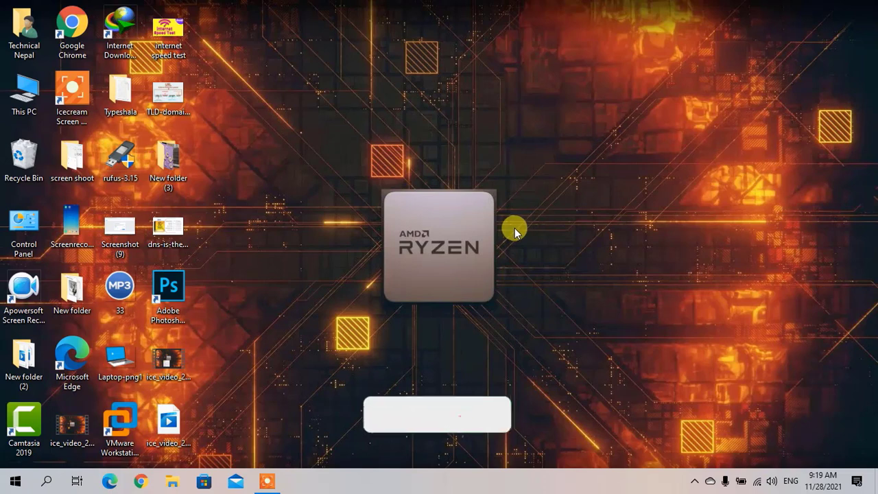